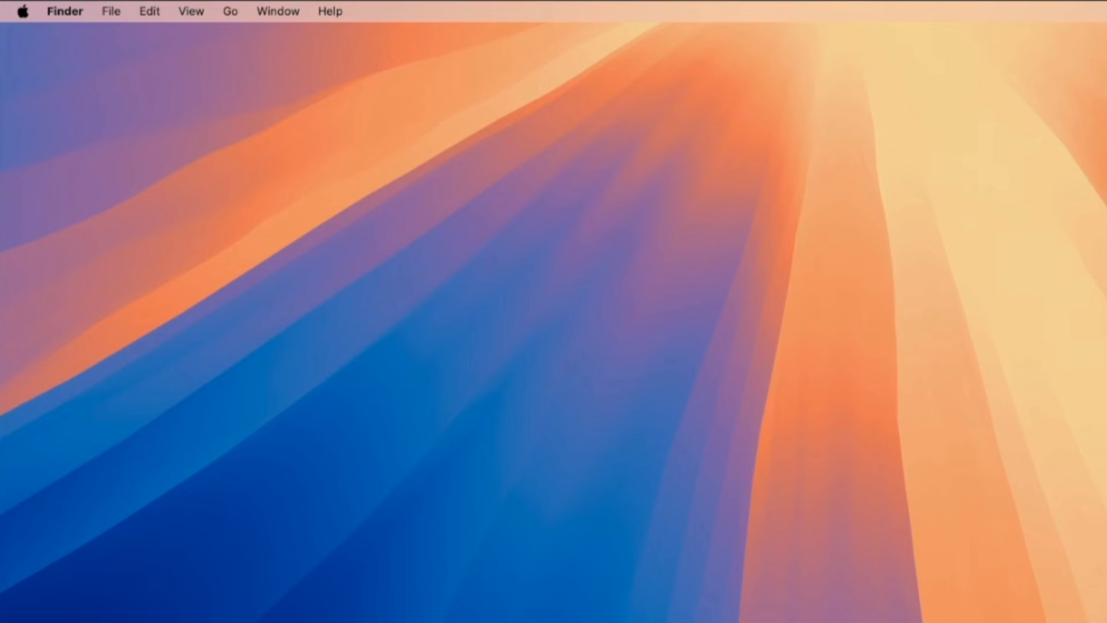
Shut down the Mac.
left_click(23, 11)
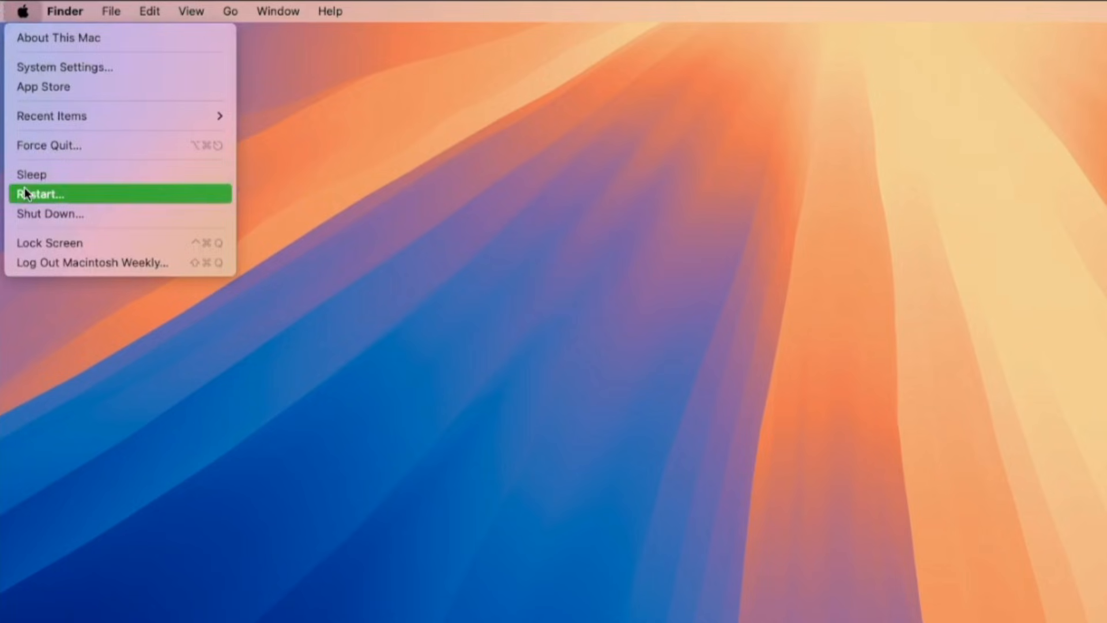
left_click(31, 217)
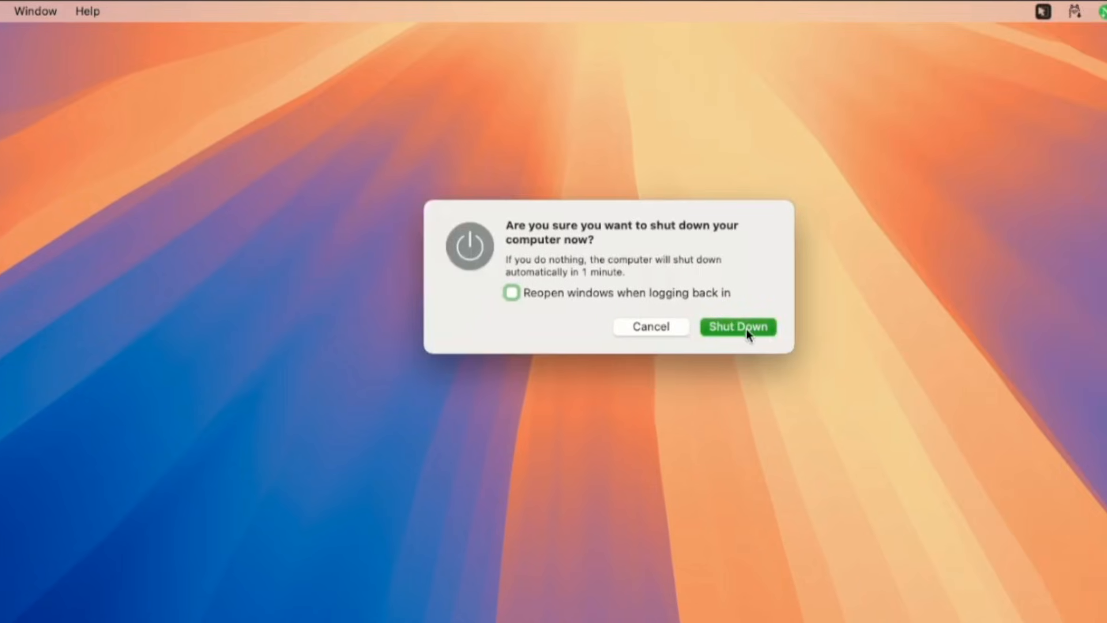
left_click(746, 328)
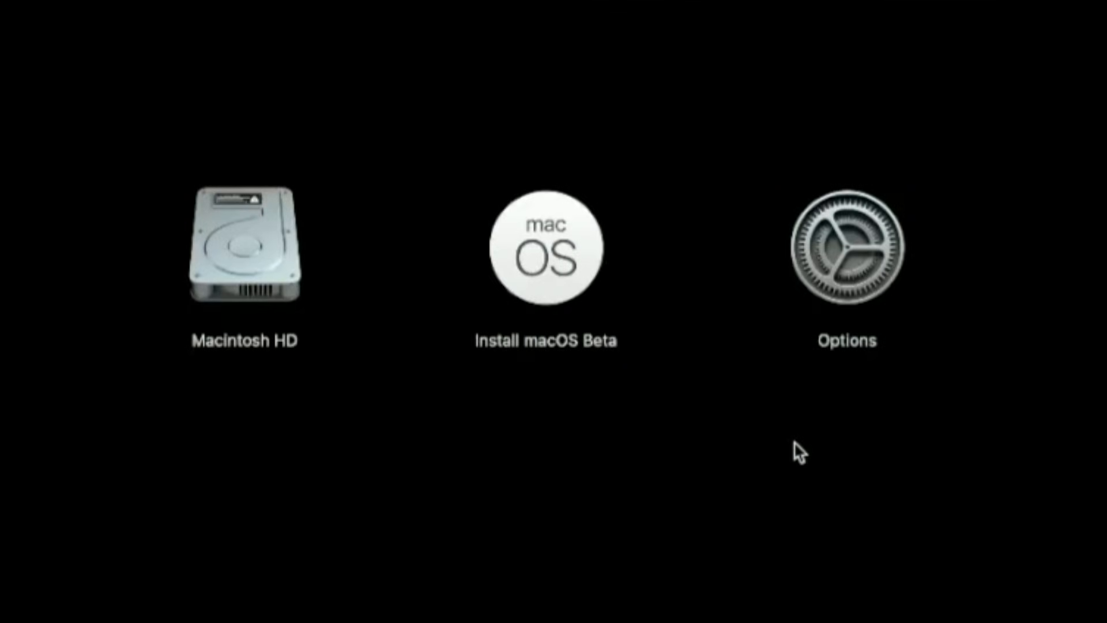
Start up from the Install macOS Beta disk and quit its installer to reach the recovery utilities.
left_click(569, 280)
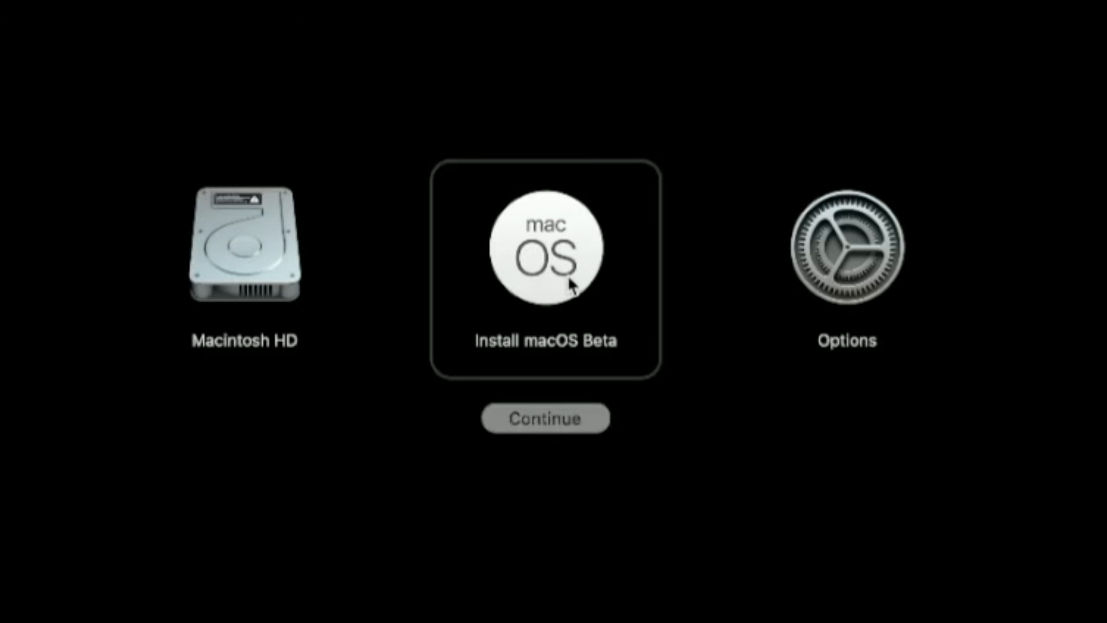
left_click(590, 417)
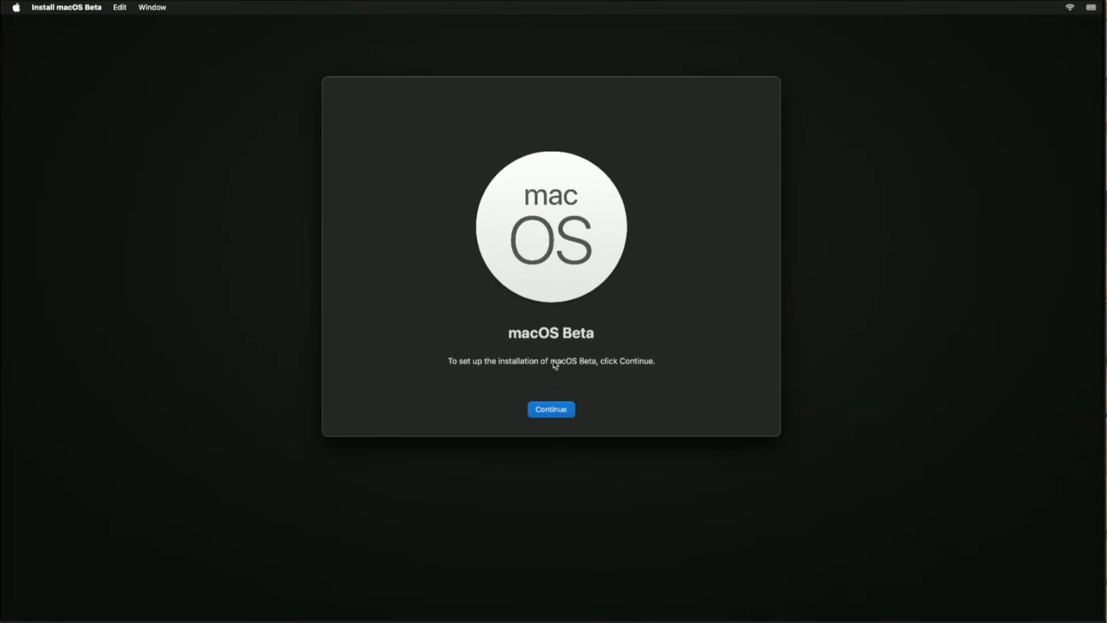
left_click(36, 6)
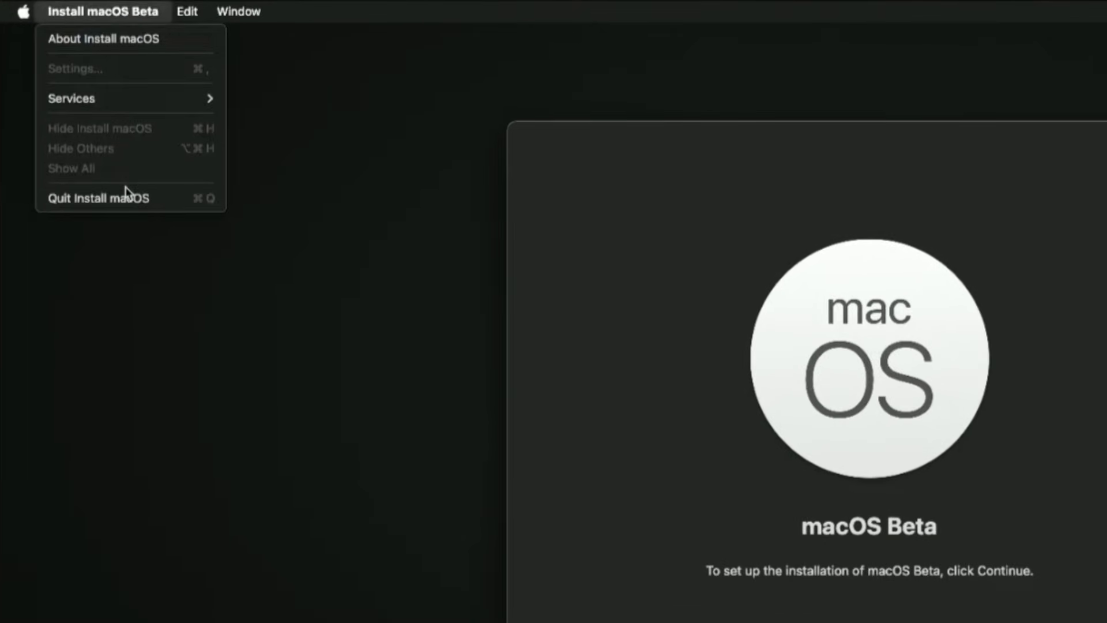
left_click(98, 151)
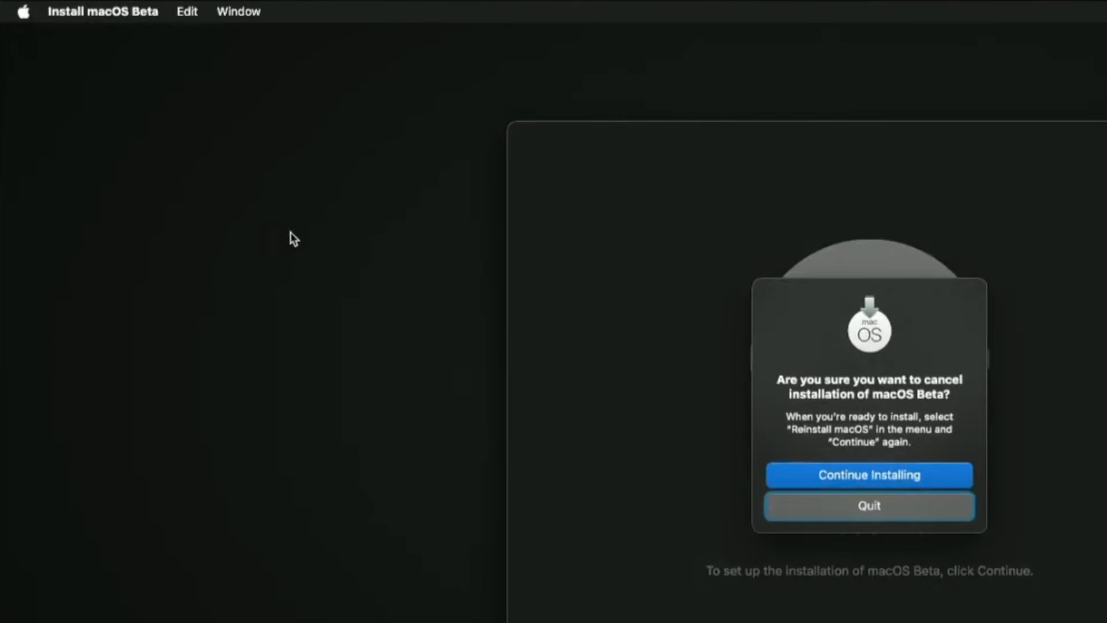
left_click(516, 413)
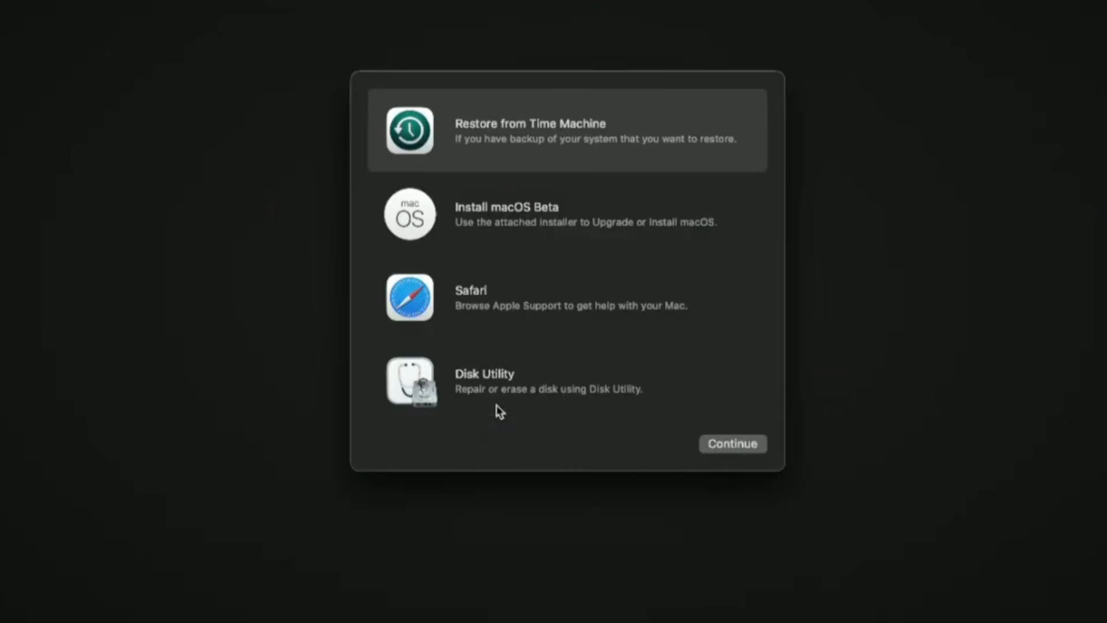
Open Disk Utility and show all devices.
left_click(514, 374)
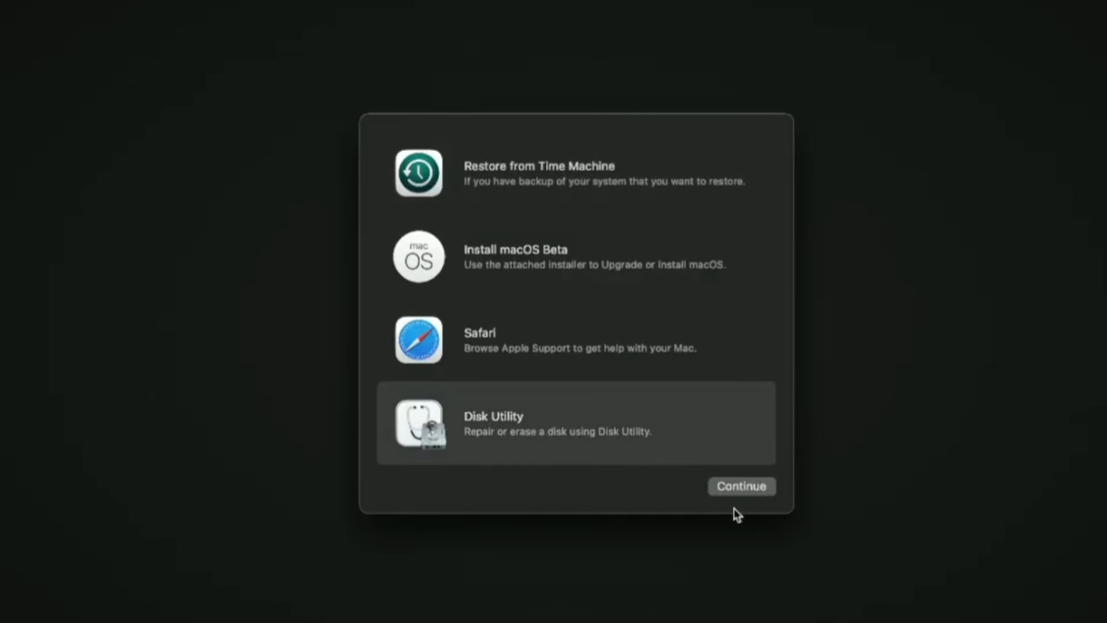
left_click(732, 444)
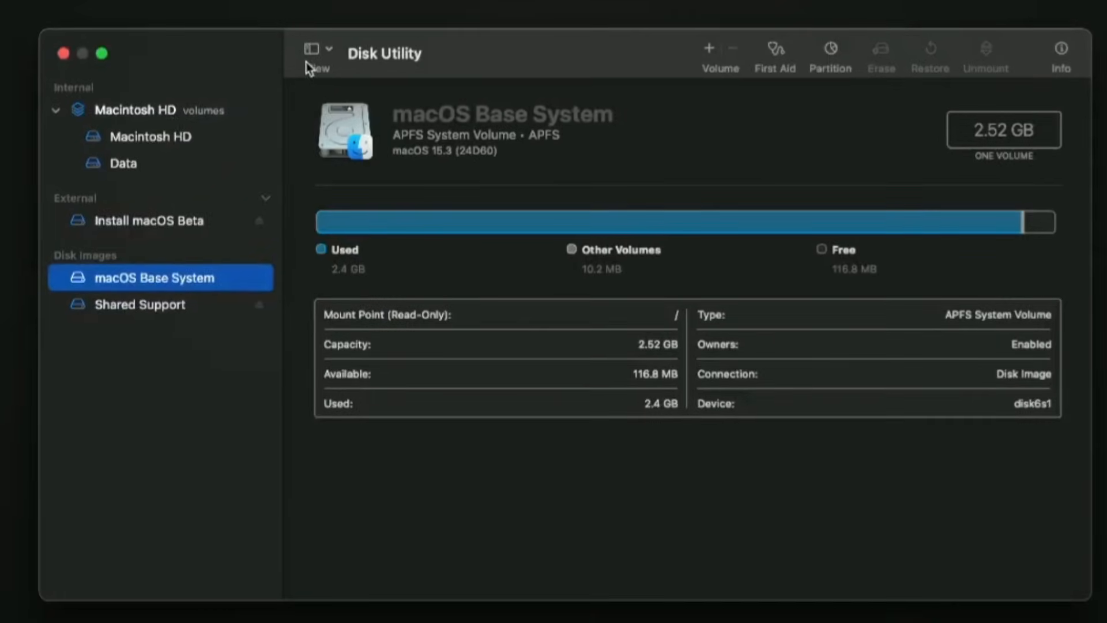
left_click(330, 112)
left_click(333, 133)
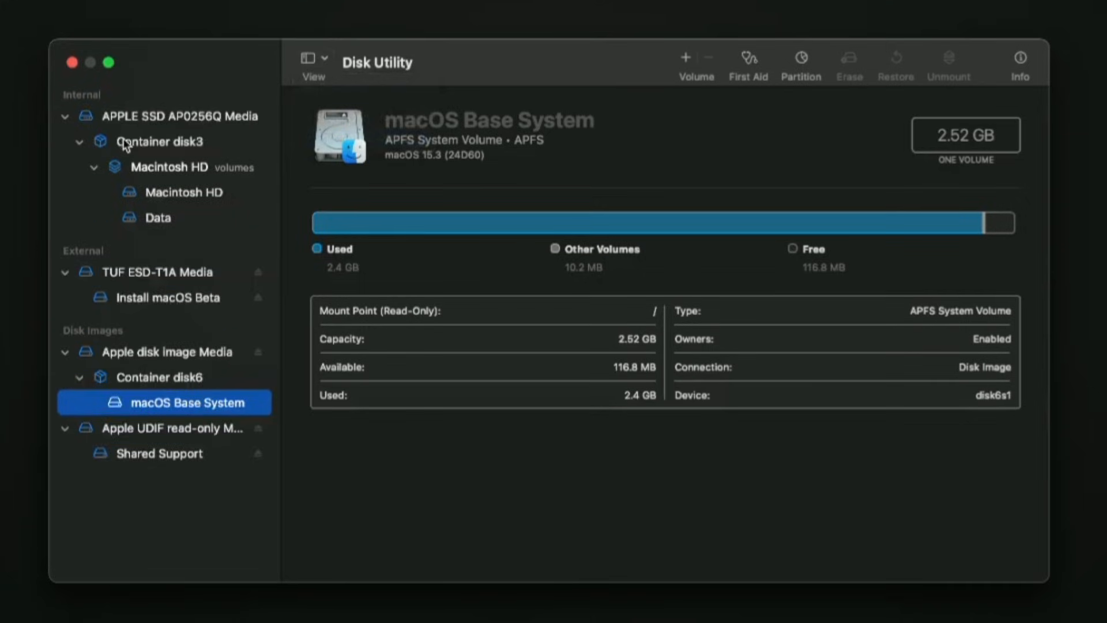
Erase the Macintosh HD volume group as APFS, keeping its name, and confirm erasing the whole Mac with a restart.
left_click(160, 167)
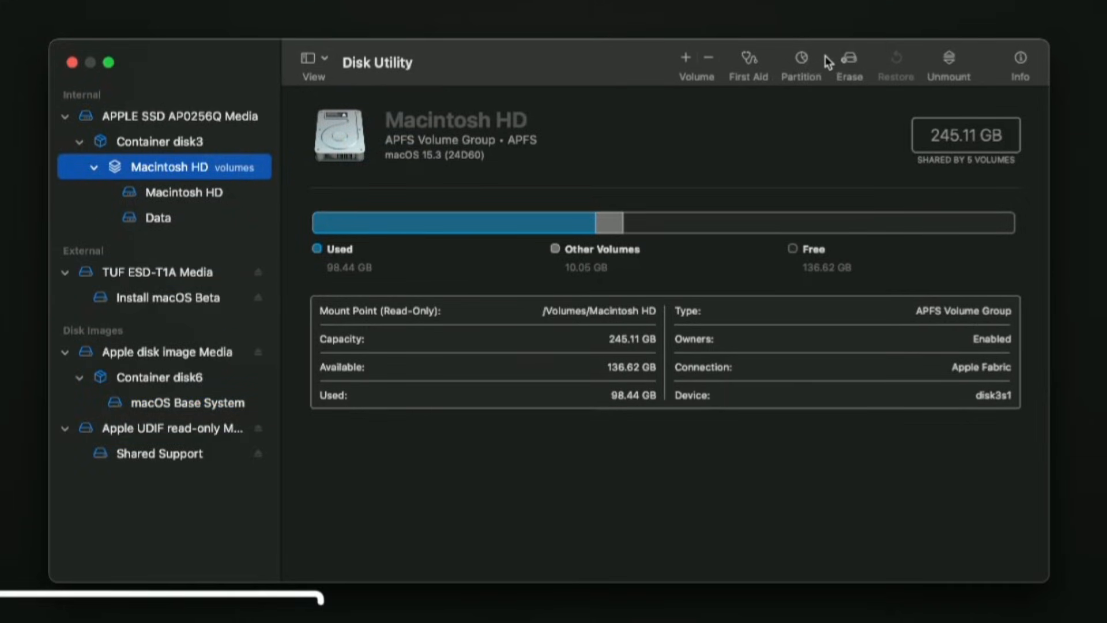
left_click(849, 57)
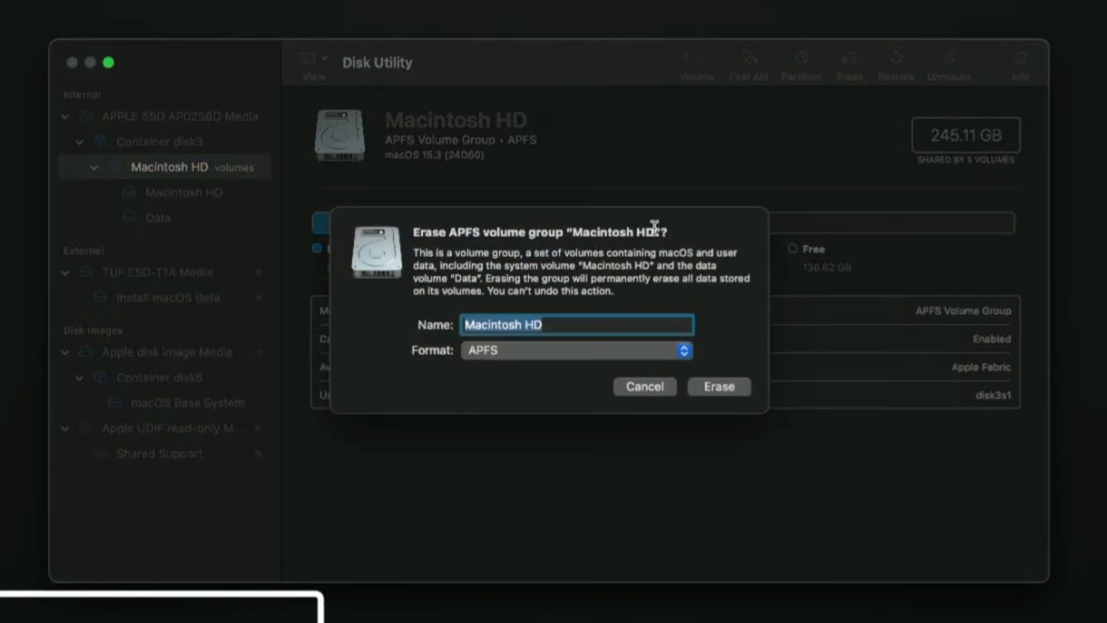
left_click(718, 386)
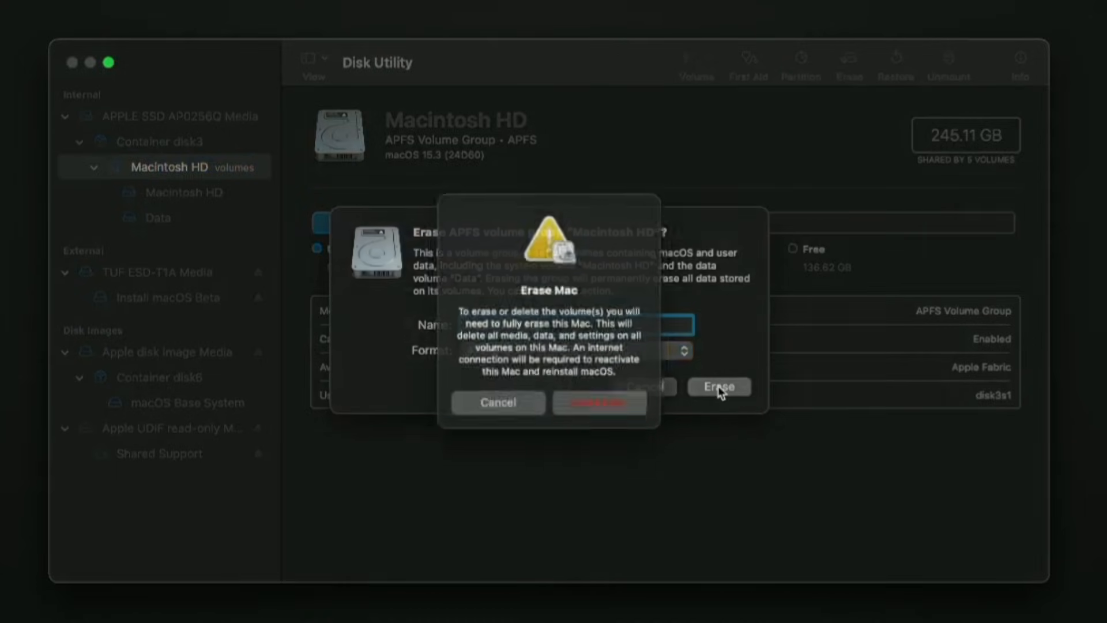
left_click(618, 413)
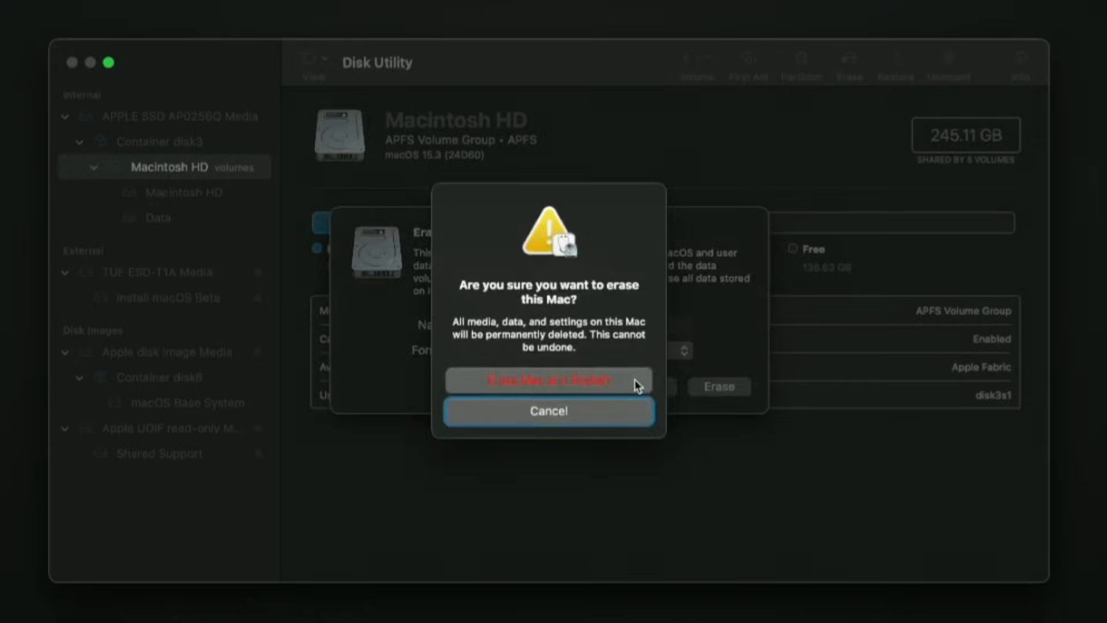
left_click(633, 381)
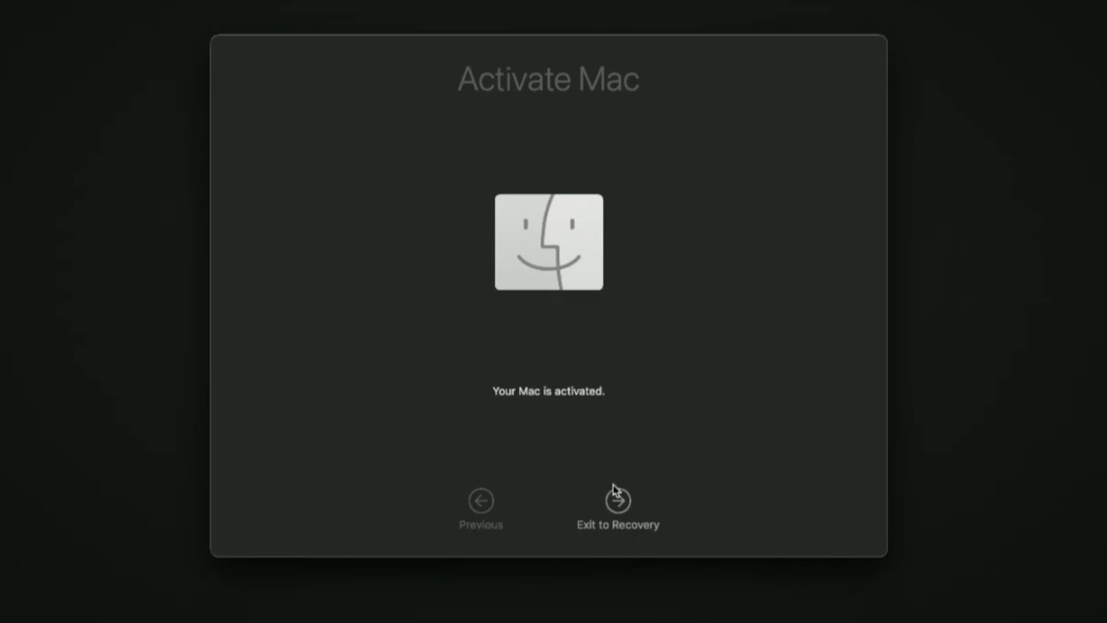
Exit the Mac activation screen to Recovery and shut down the Mac.
left_click(616, 494)
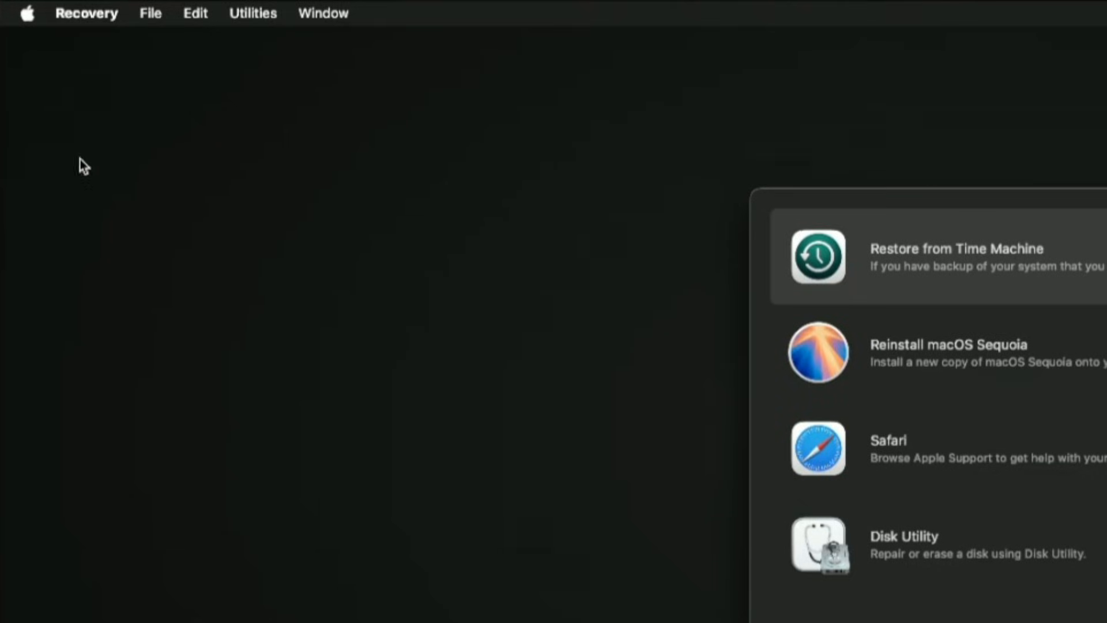
left_click(27, 13)
left_click(38, 102)
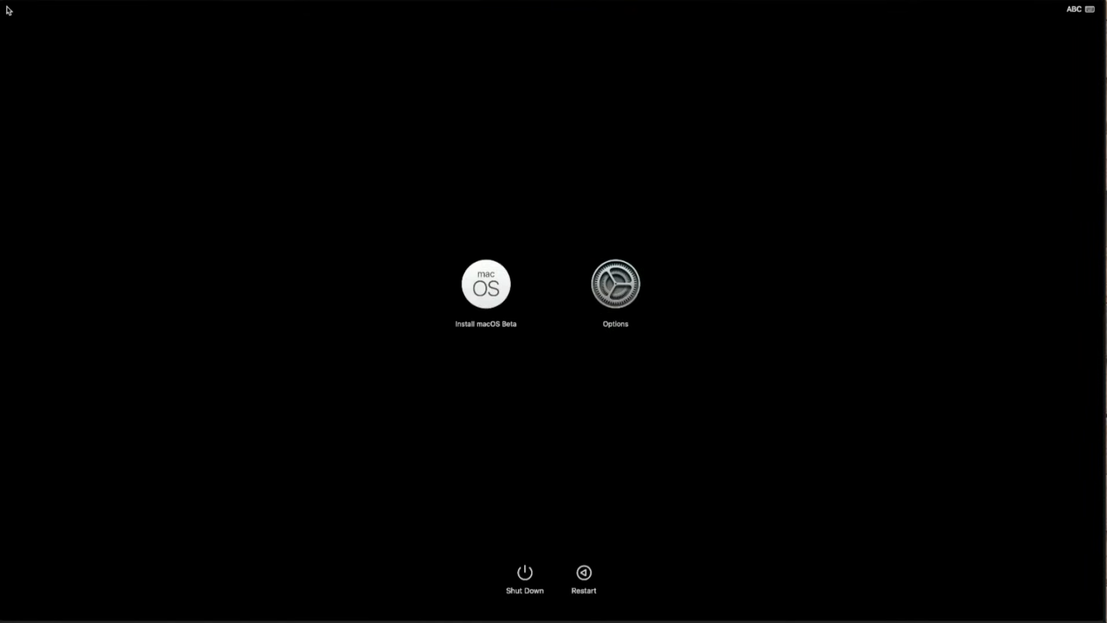
Start up from the Install macOS Beta disk and choose English as the language.
left_click(505, 289)
left_click(502, 358)
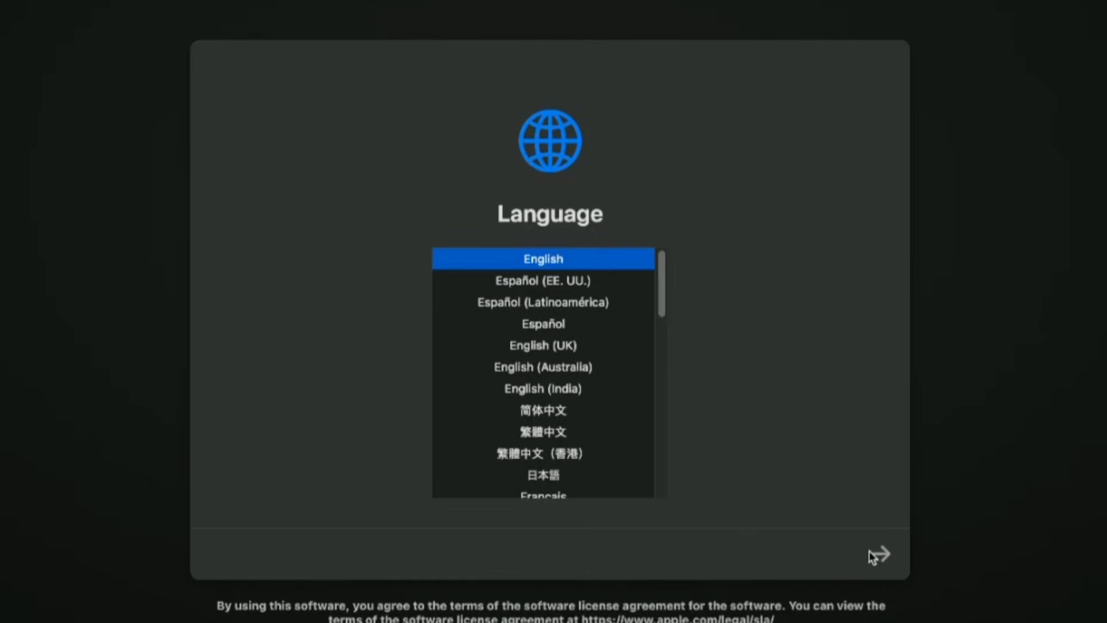
left_click(883, 554)
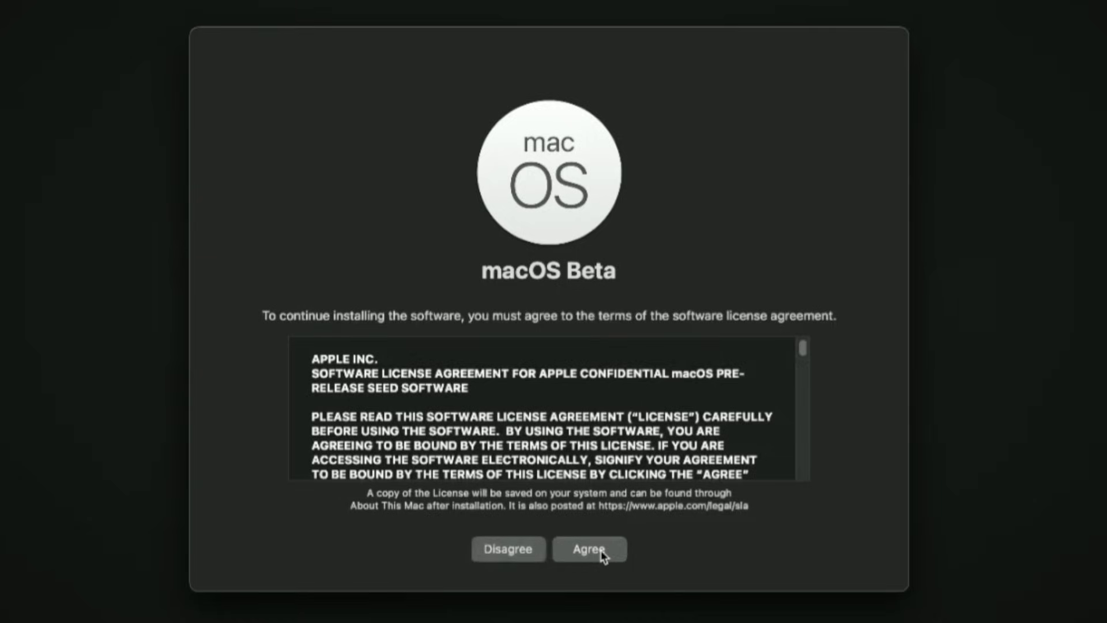
Accept the macOS Beta license agreement and start the installation on the Macintosh HD disk.
left_click(590, 550)
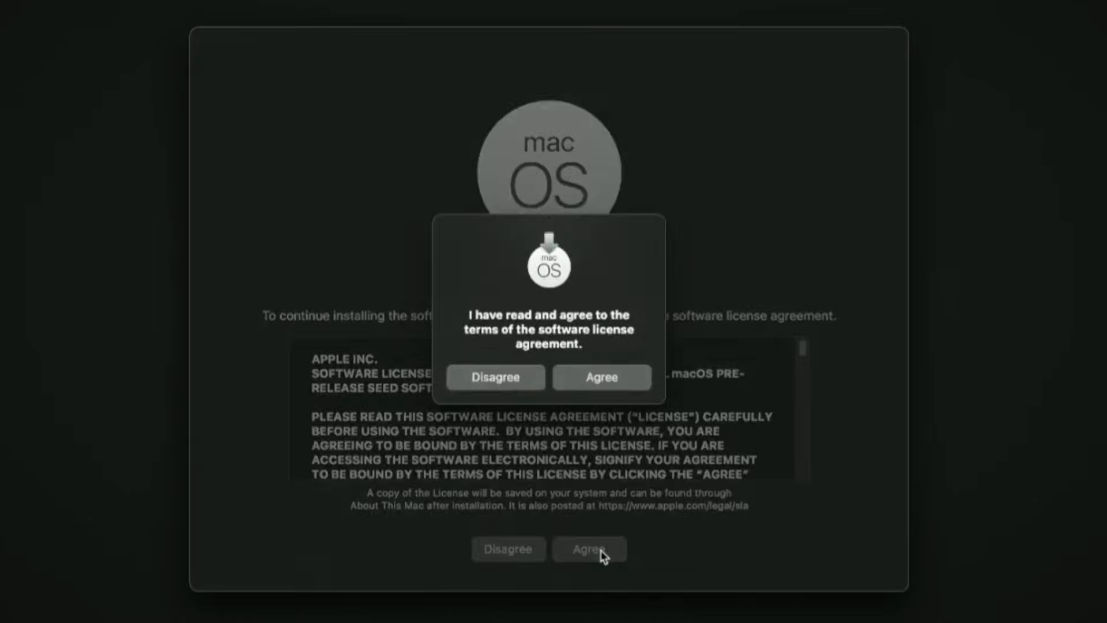
left_click(629, 377)
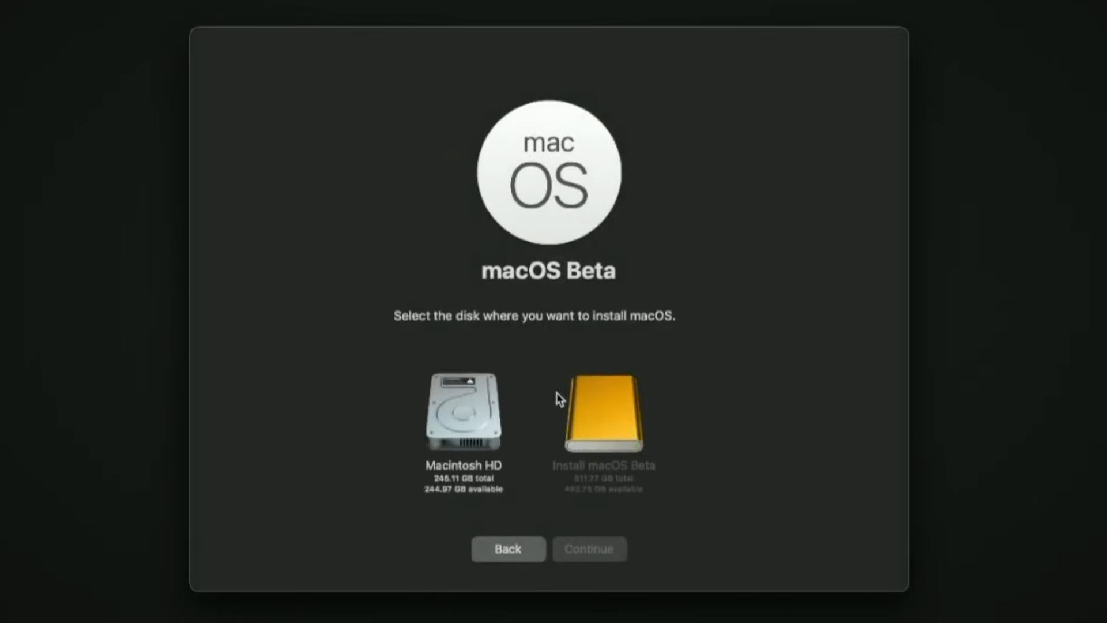
left_click(498, 418)
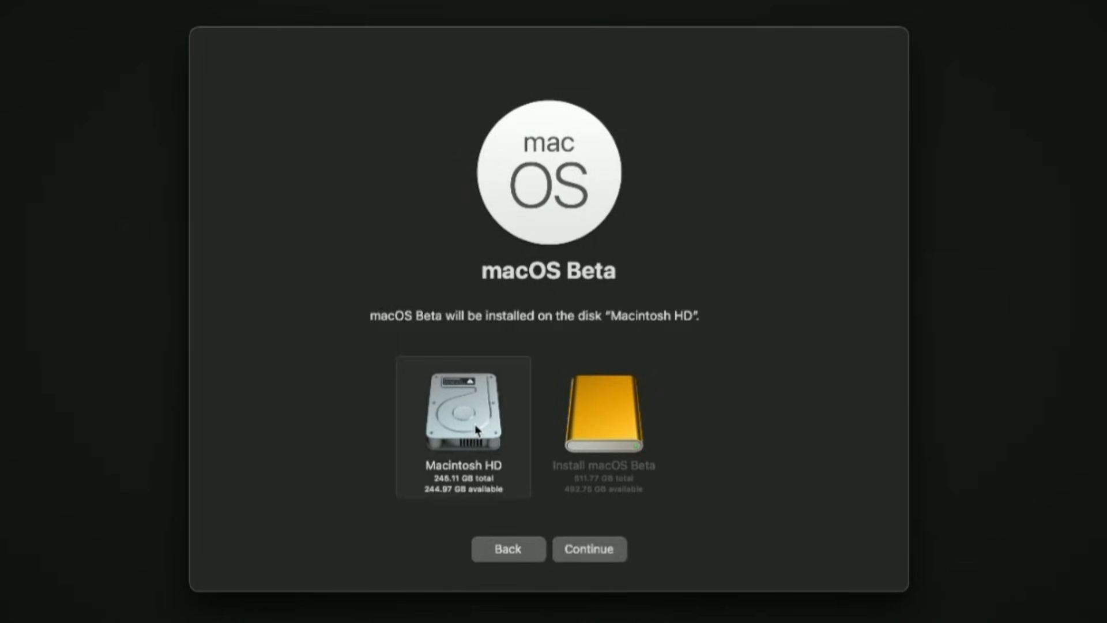
left_click(624, 550)
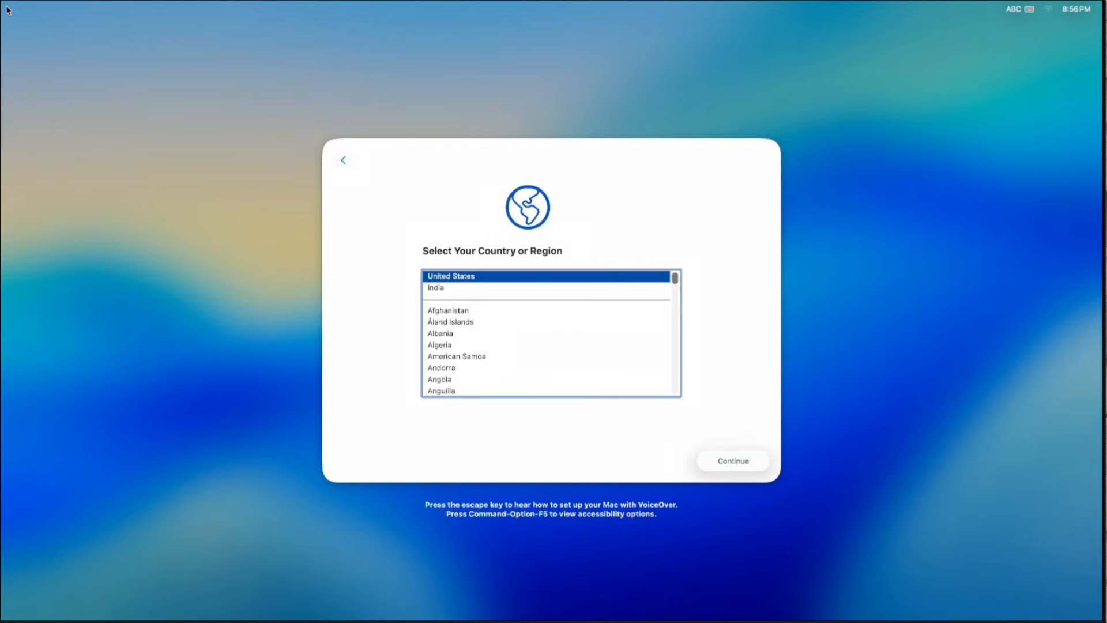
Choose United States as the country and set up the Mac as new without transferring data.
left_click(761, 462)
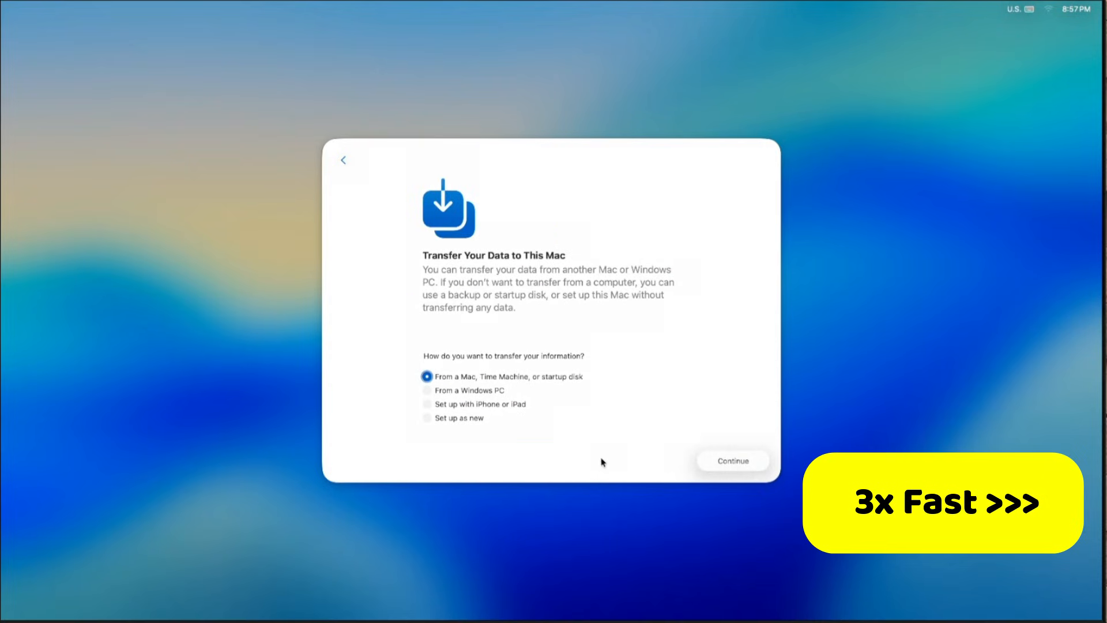
left_click(458, 420)
left_click(728, 459)
Skip the accessibility features and proceed to the Mac account creation page.
left_click(756, 460)
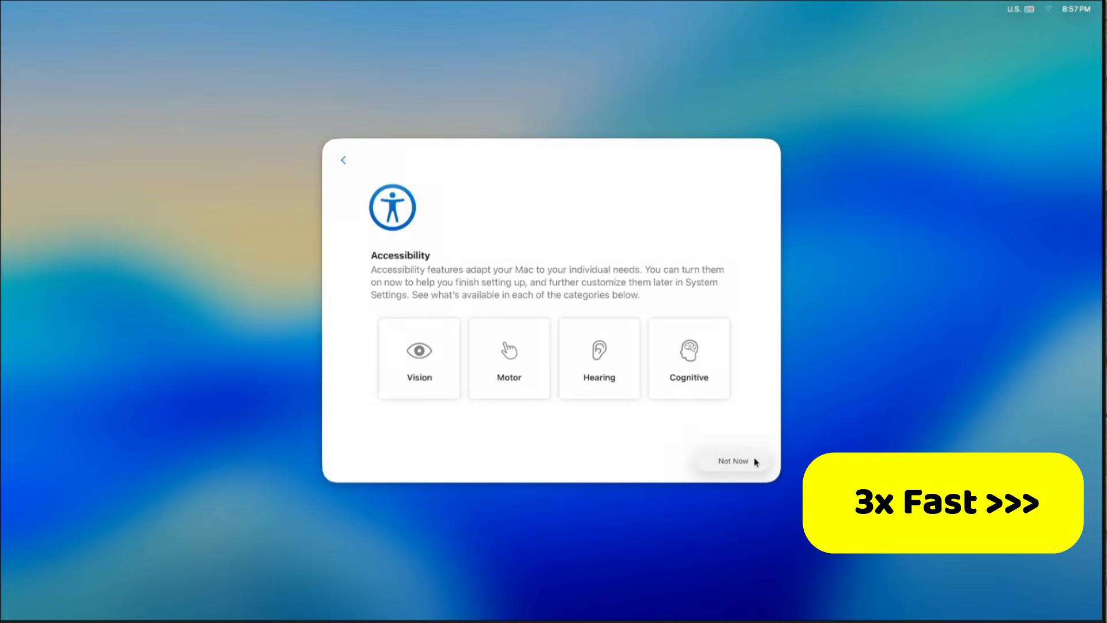
left_click(755, 460)
left_click(755, 460)
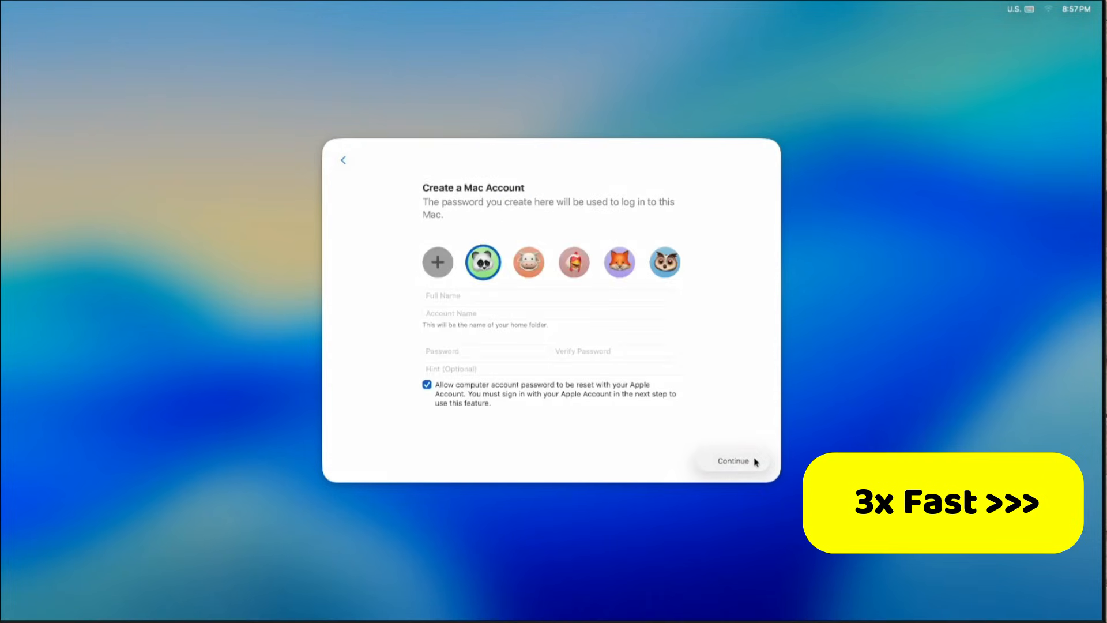
Enter "Macintosh Weekly" as the account's full name, and enter and verify the account password.
left_click(564, 294)
type("Macintosh Weekly")
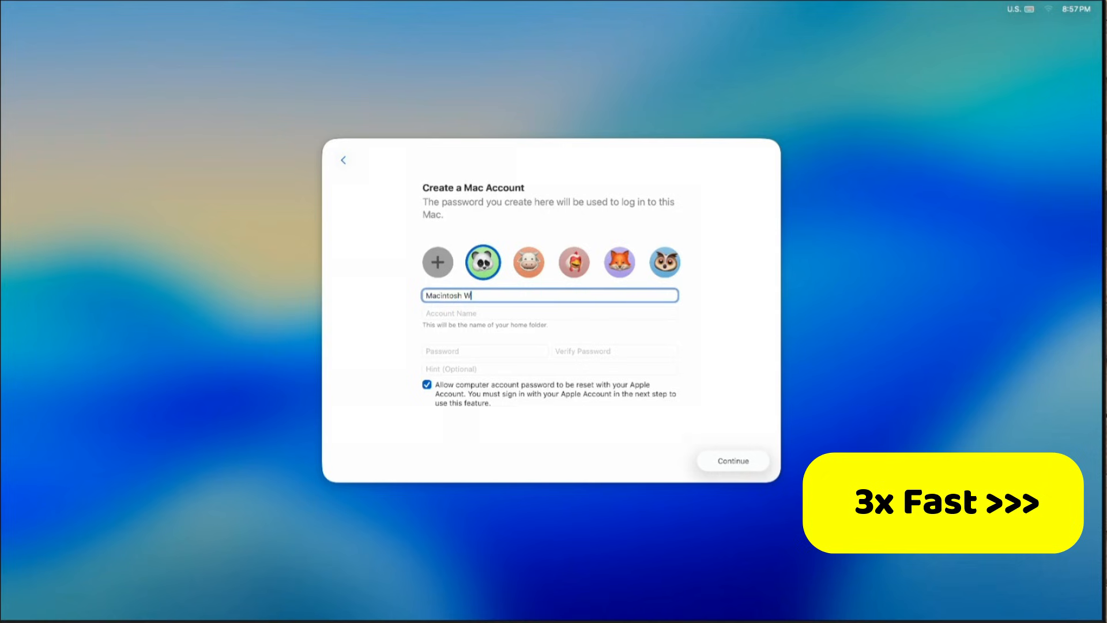
key("Tab")
key("Tab")
type("••••")
key("Tab")
type("••••")
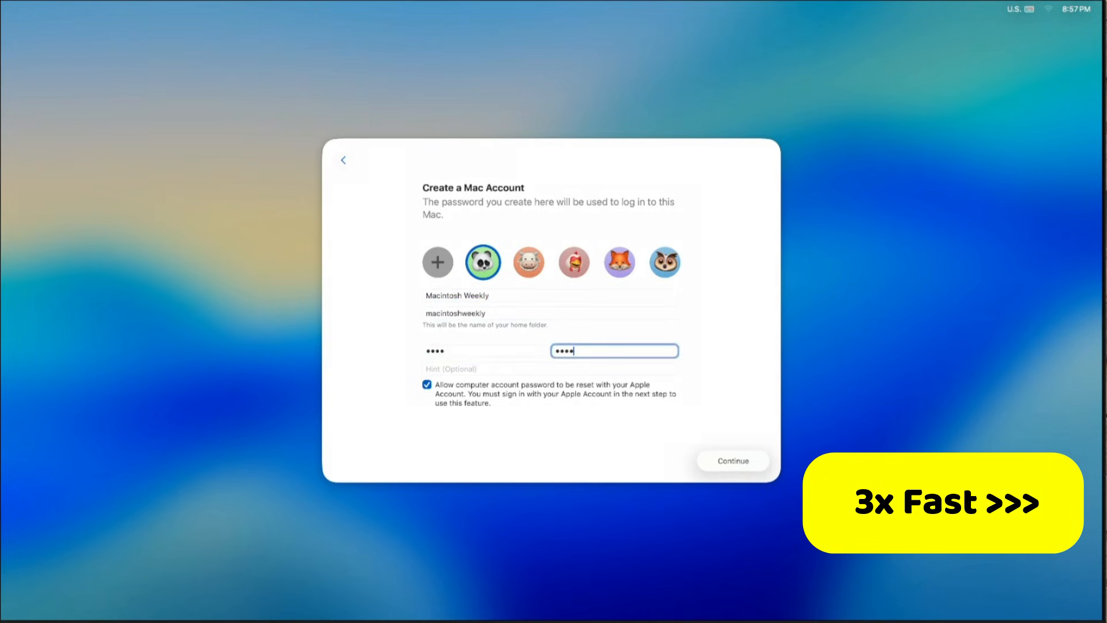
Set the account picture to the orange MW monogram and create the account.
left_click(438, 262)
left_click(328, 348)
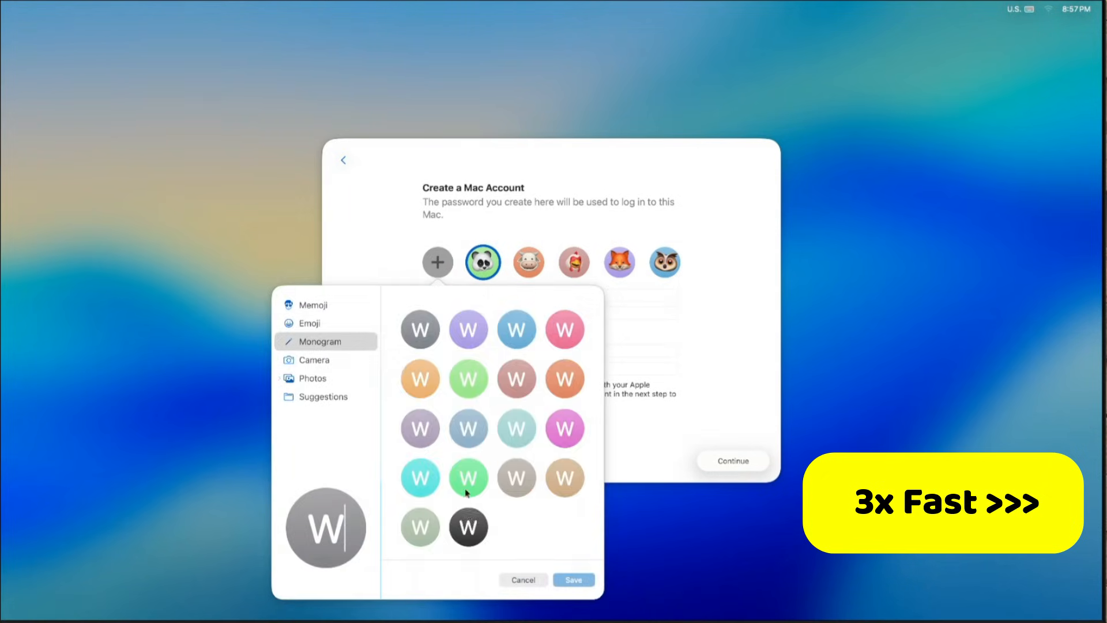
left_click(419, 384)
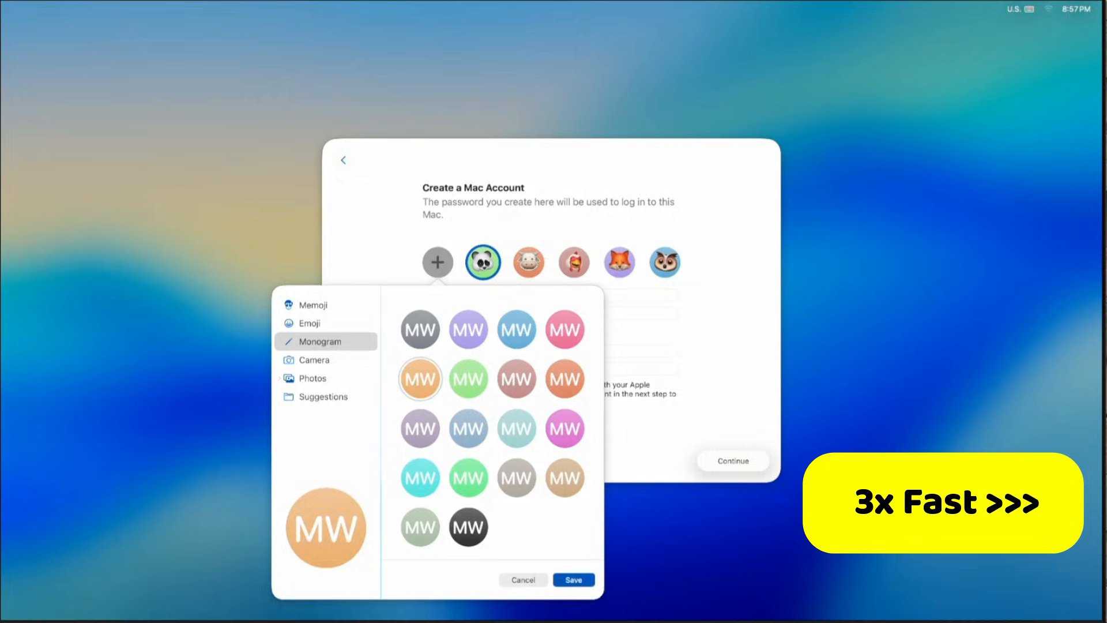
left_click(580, 582)
key("Return")
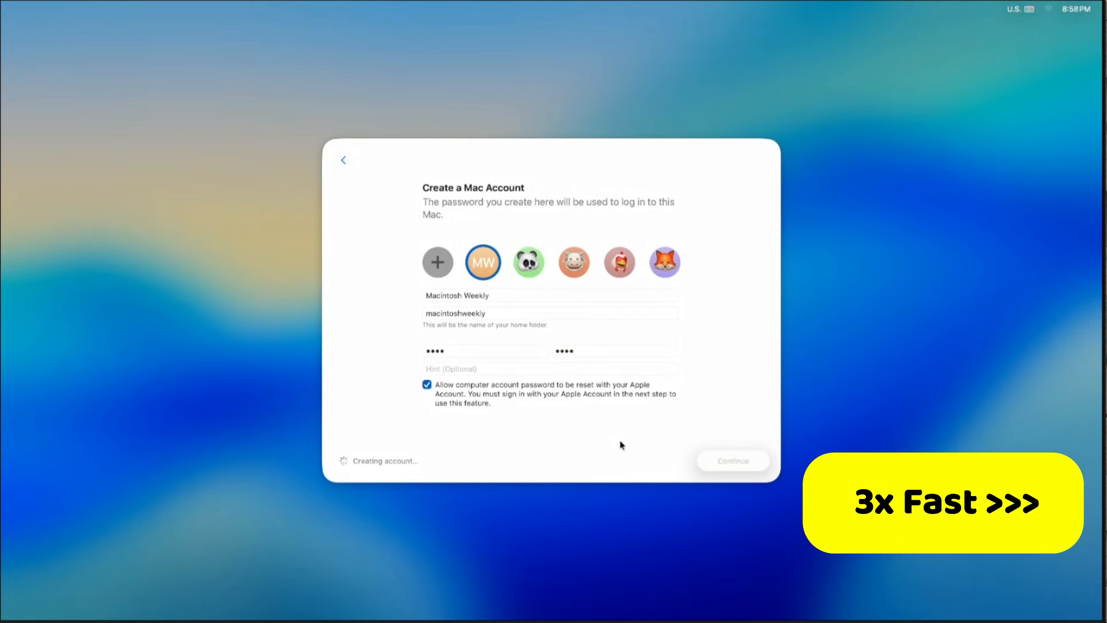
Skip signing in with an Apple Account and agree to the macOS Terms and Conditions.
left_click(663, 461)
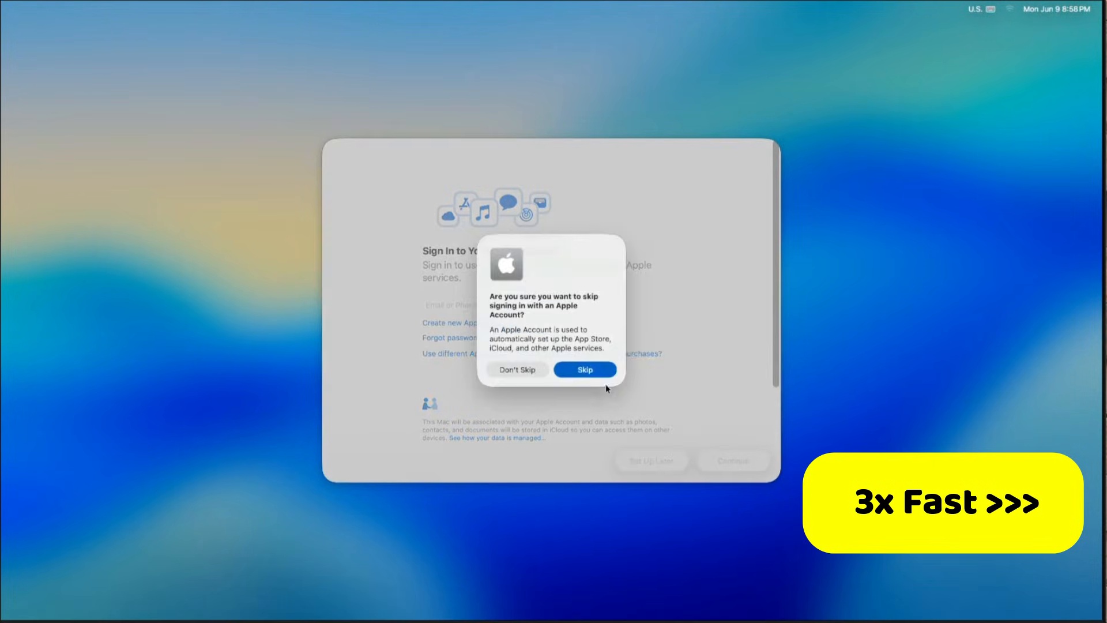
left_click(603, 372)
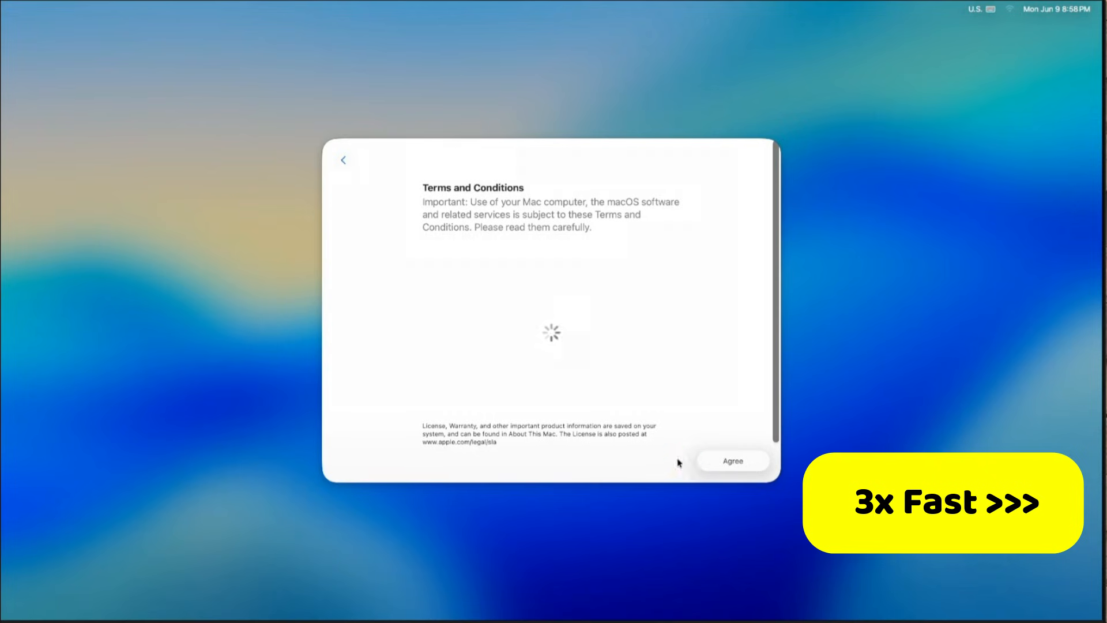
left_click(721, 461)
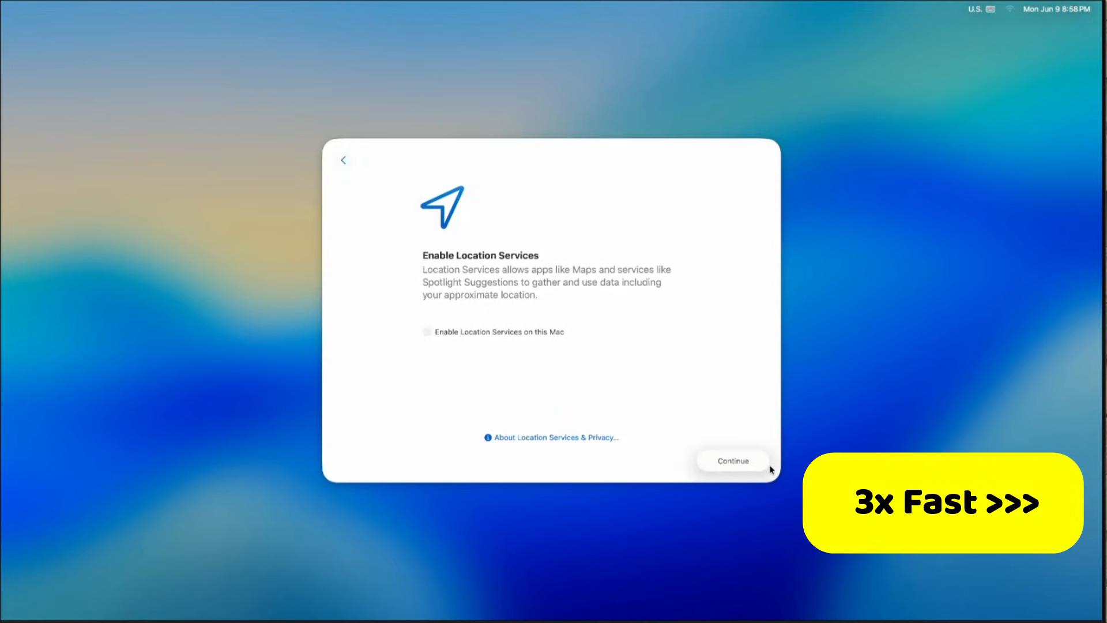
Continue without enabling Location Services and proceed to the Analytics page.
left_click(744, 461)
left_click(548, 329)
left_click(761, 462)
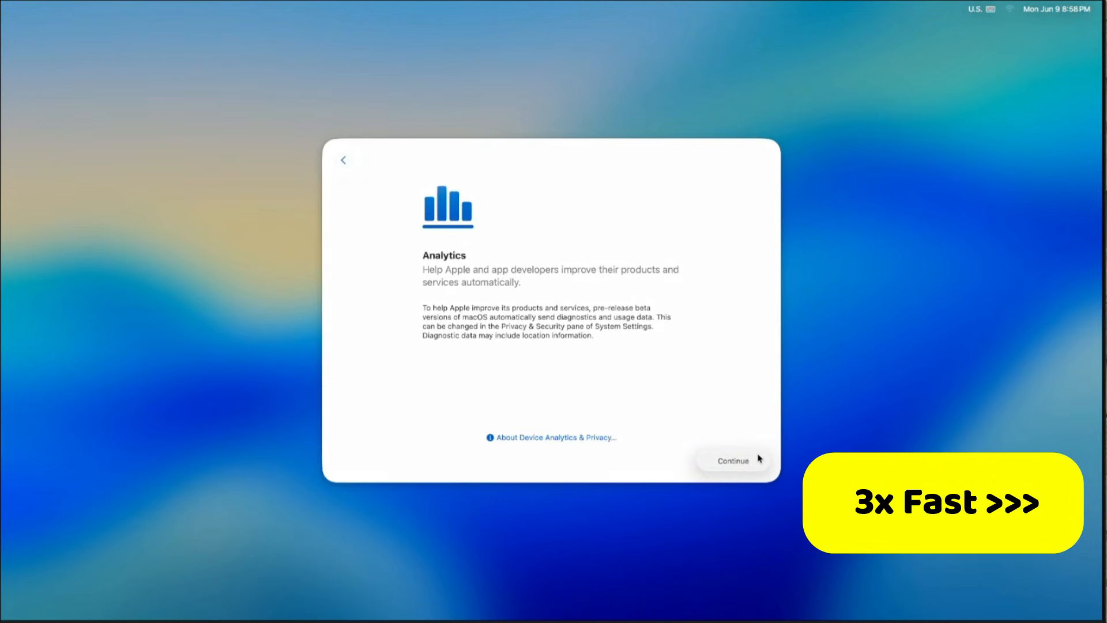
Accept the analytics notice, continue to the Apple Intelligence page, and choose to set up Apple Intelligence.
left_click(759, 460)
left_click(755, 461)
left_click(756, 461)
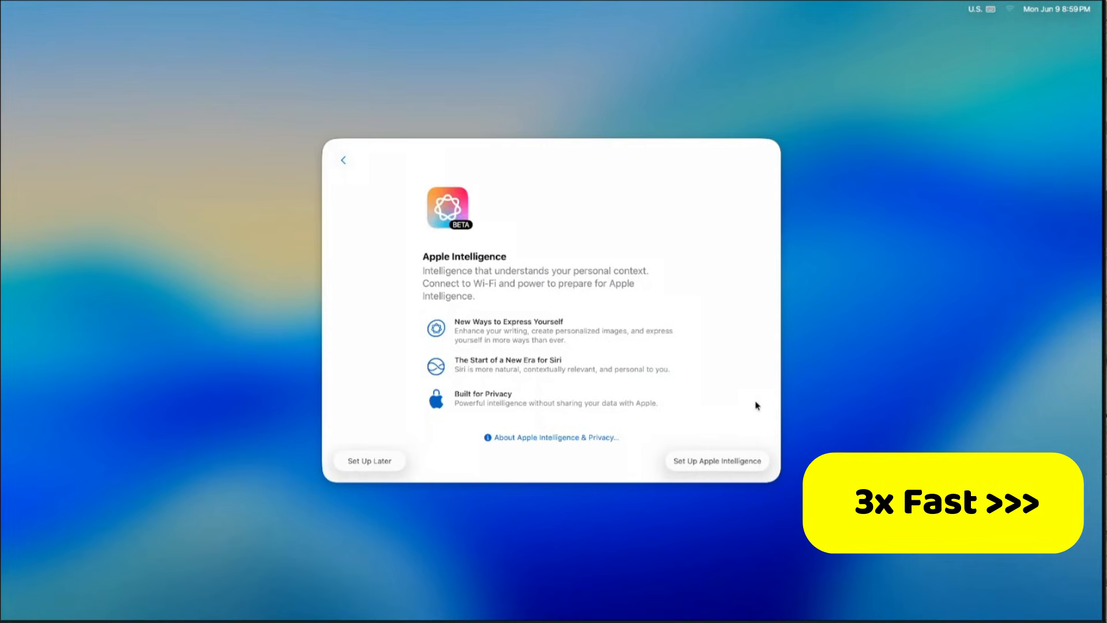
left_click(756, 462)
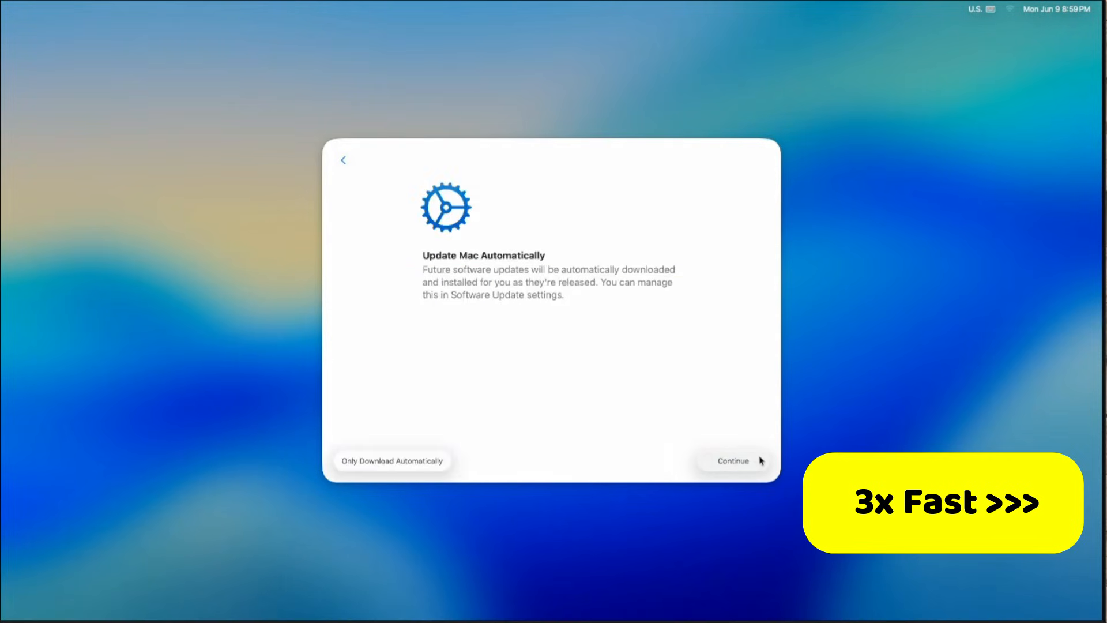
Accept automatic Mac updates and continue past the welcome screen to the desktop.
left_click(759, 462)
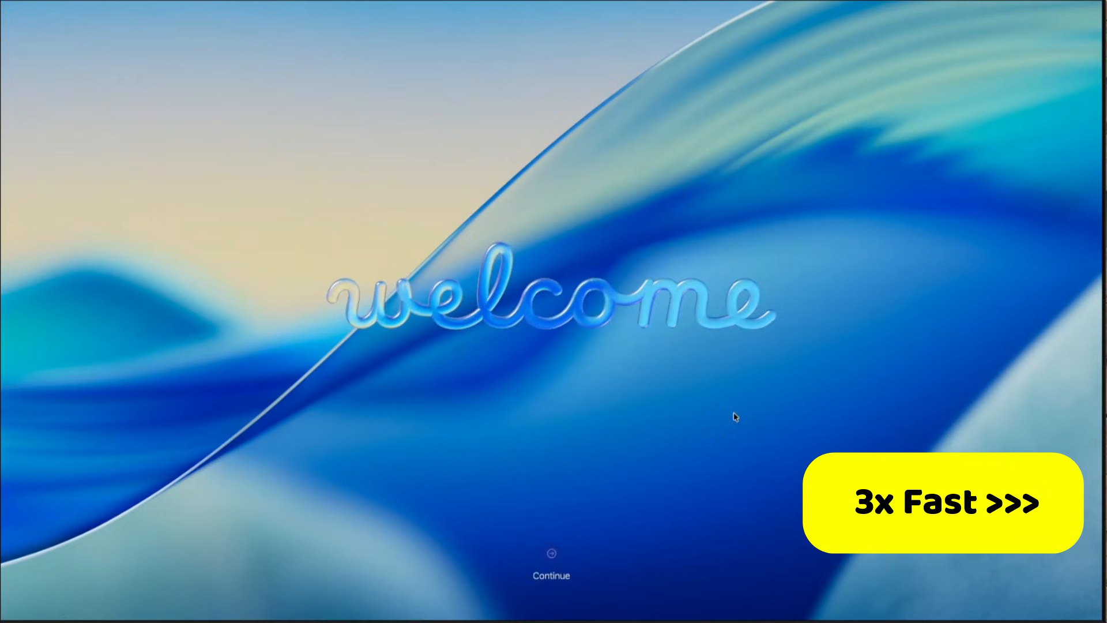
left_click(552, 553)
Identify the keyboard in Keyboard Setup Assistant using the keys next to each Shift key, and finish the assistant.
left_click(733, 469)
key("z")
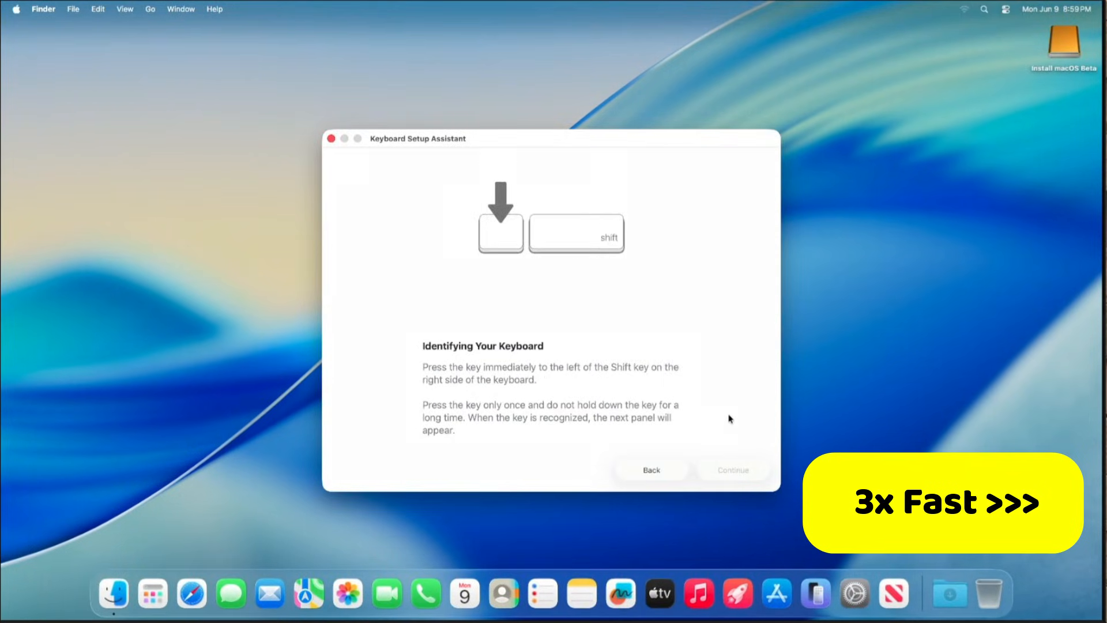
key("slash")
left_click(733, 467)
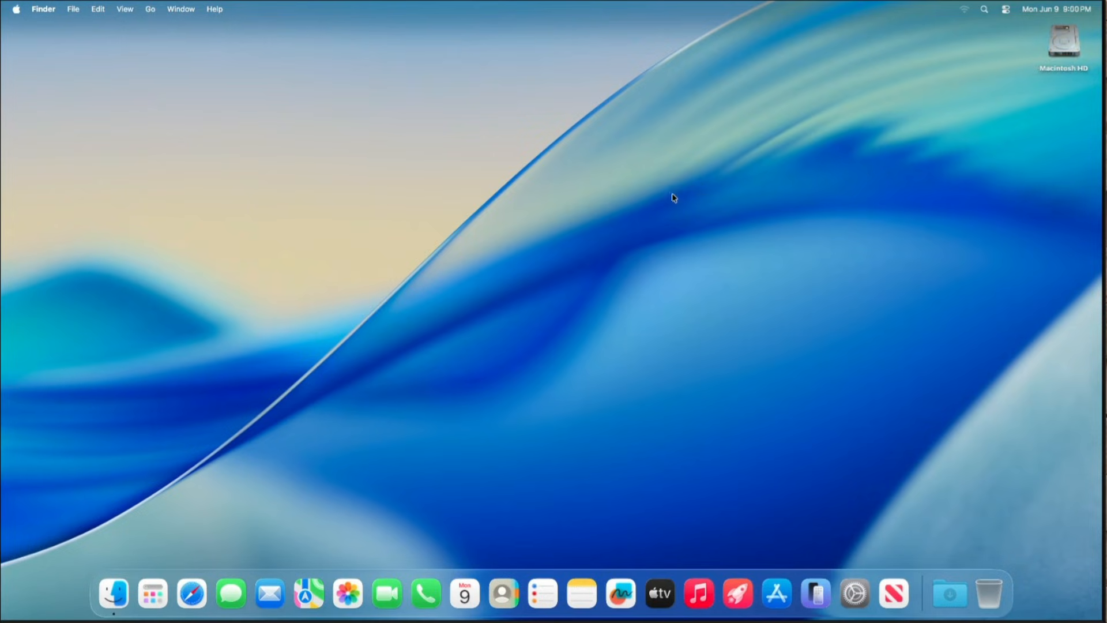
Open the About This Mac information to check the installed macOS version.
left_click(15, 9)
left_click(30, 29)
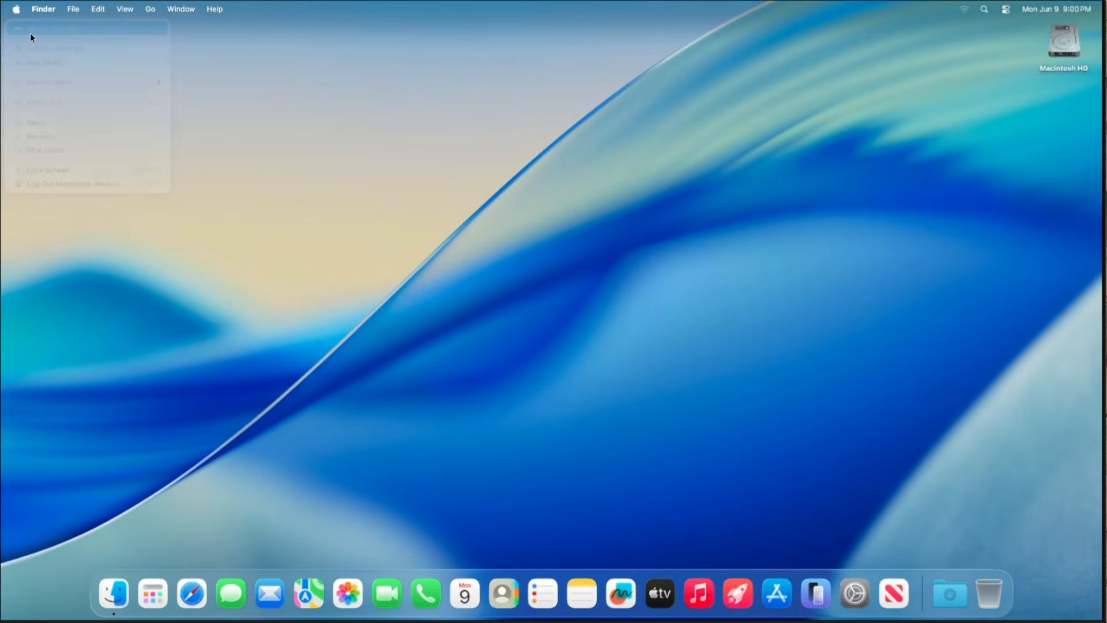